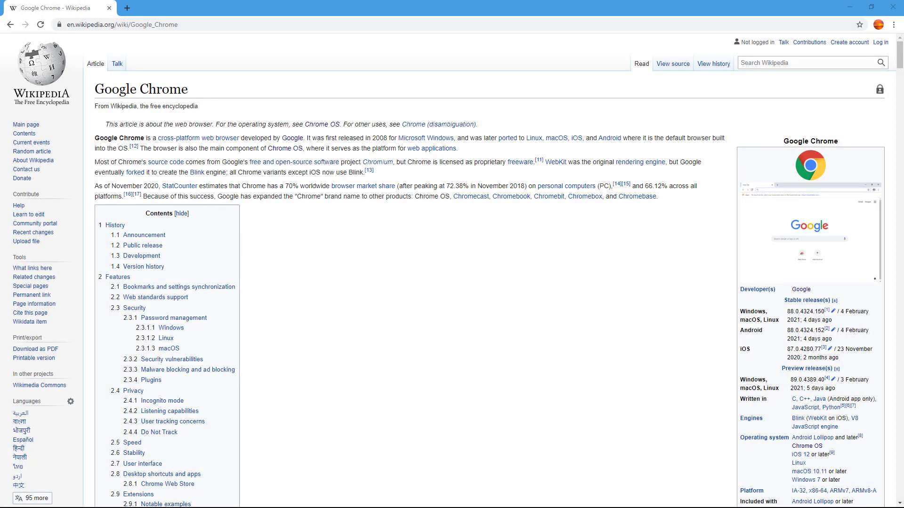
# - Focus the Chrome window showing the Wikipedia Google Chrome article
pyautogui.click(613, 300)
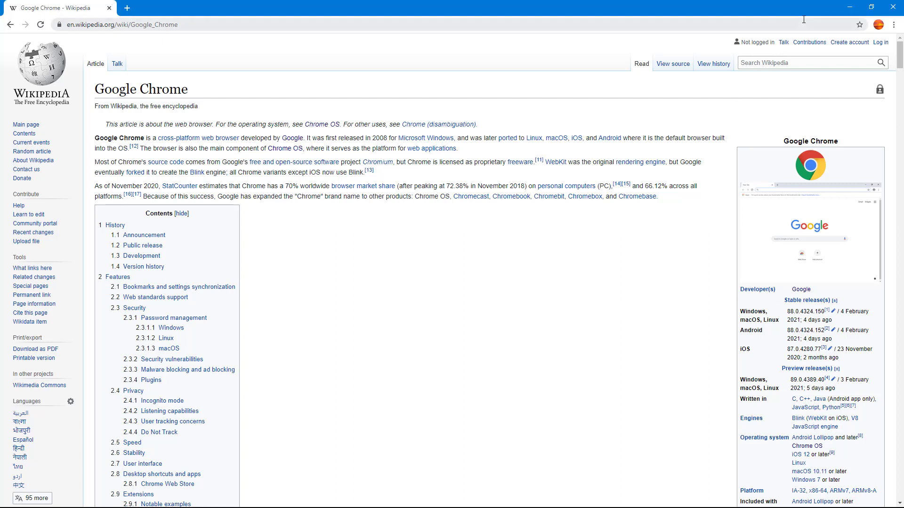
# - Choose Print from Chrome's menu to preview the article as 37 sheets to Microsoft Print to PDF
pyautogui.click(894, 25)
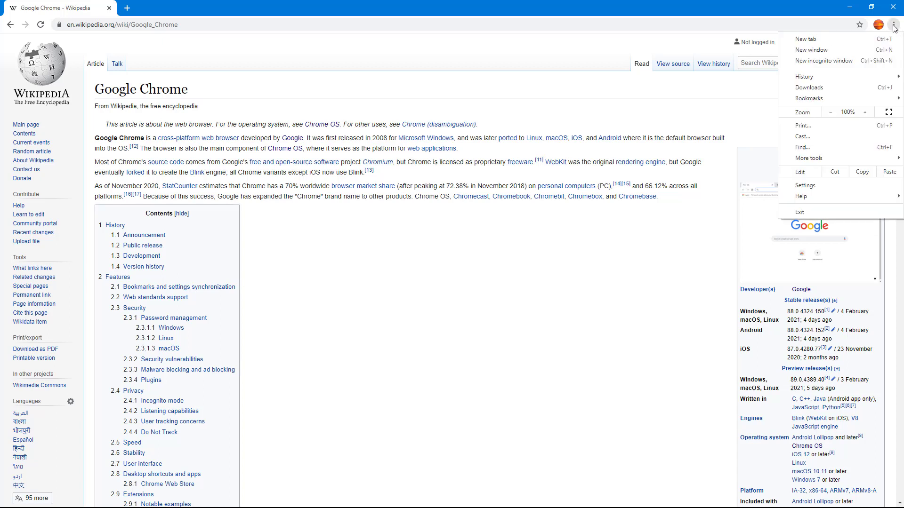
pyautogui.click(807, 126)
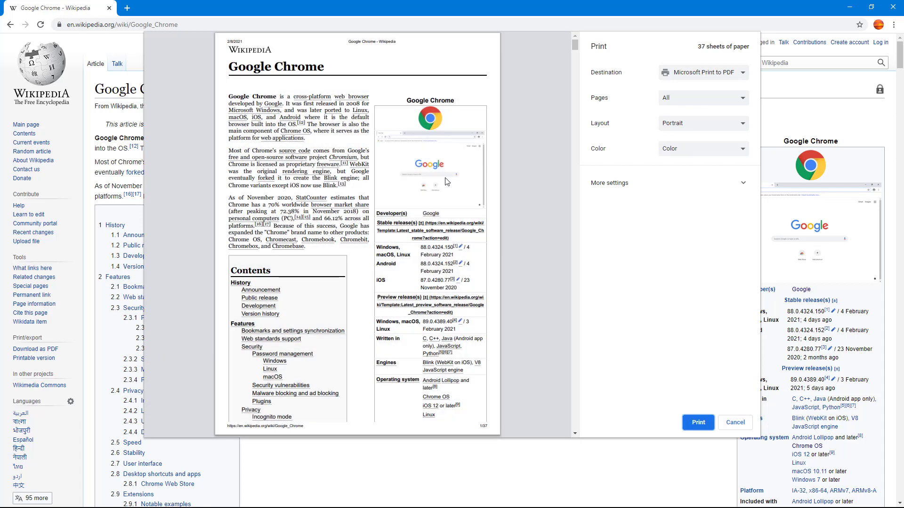
pyautogui.click(685, 76)
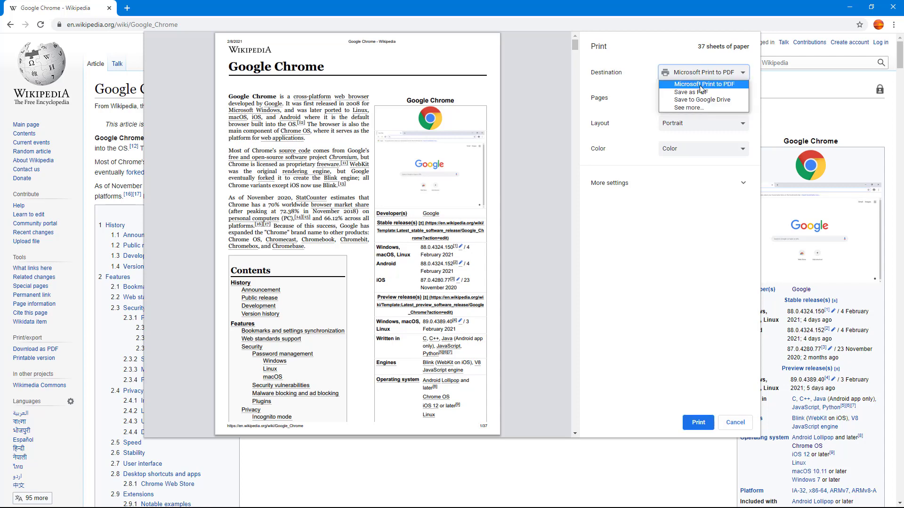
pyautogui.click(700, 86)
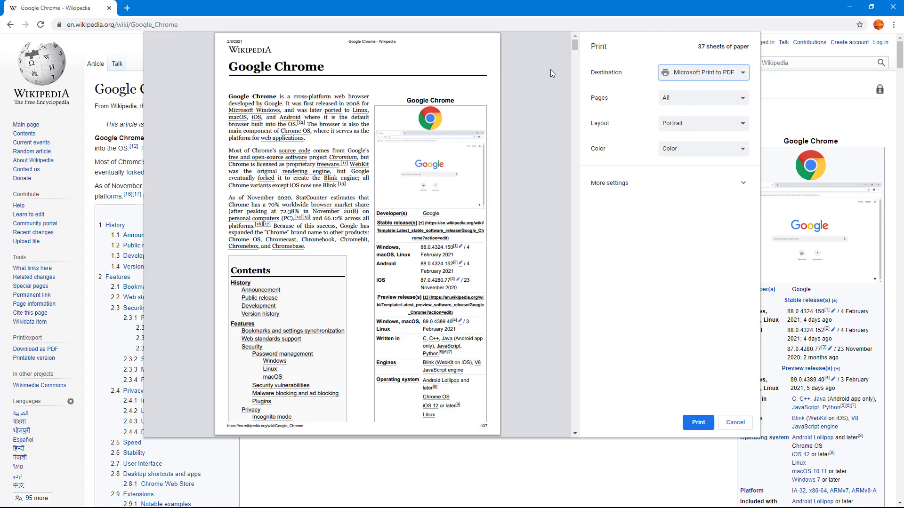
pyautogui.moveTo(575, 45); pyautogui.dragTo(582, 439)
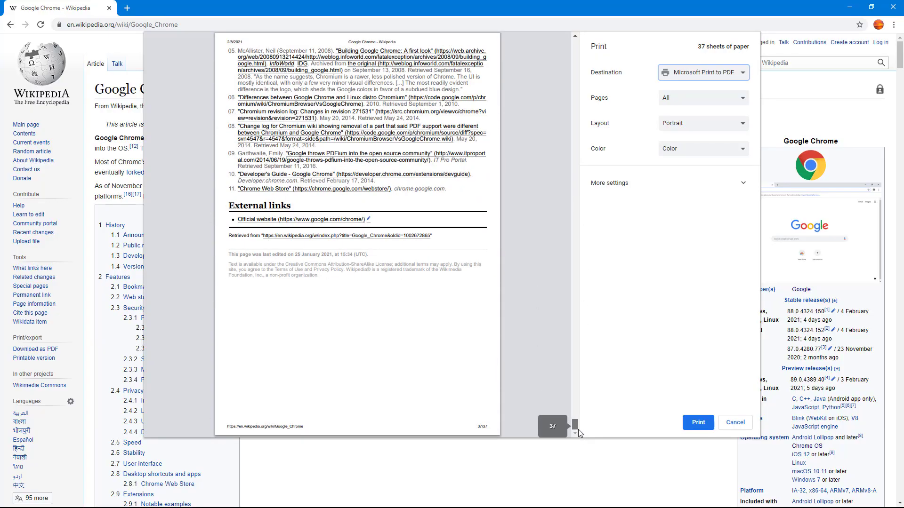
pyautogui.moveTo(580, 375); pyautogui.dragTo(575, 45)
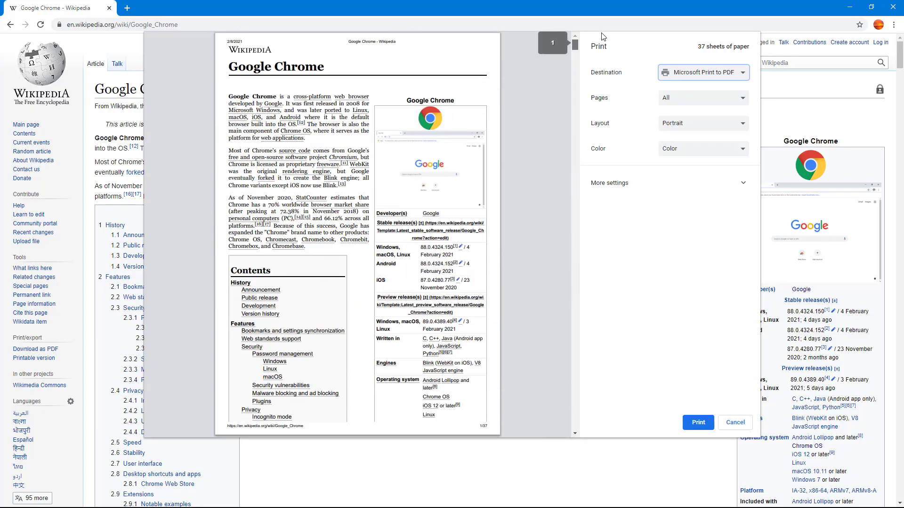
# - Set Pages to Custom, enter 2-5, then clear the range so it is blank
pyautogui.click(688, 105)
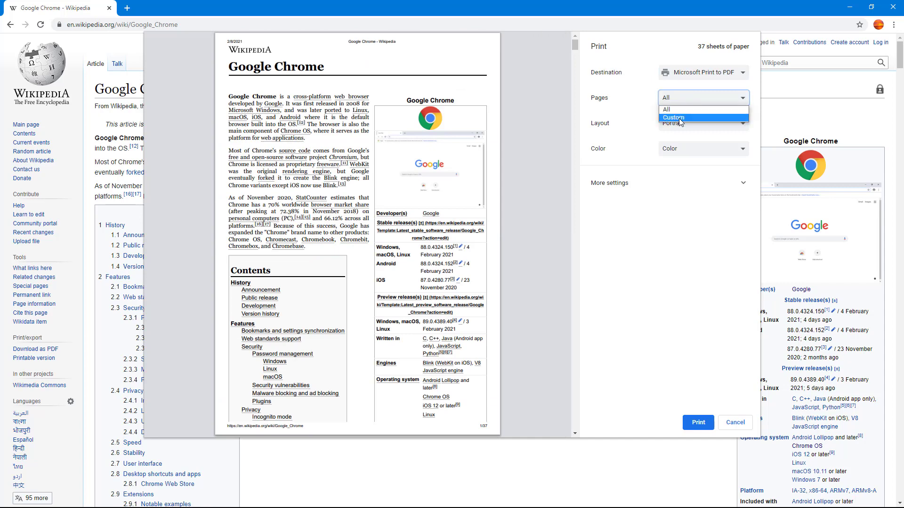
pyautogui.click(680, 121)
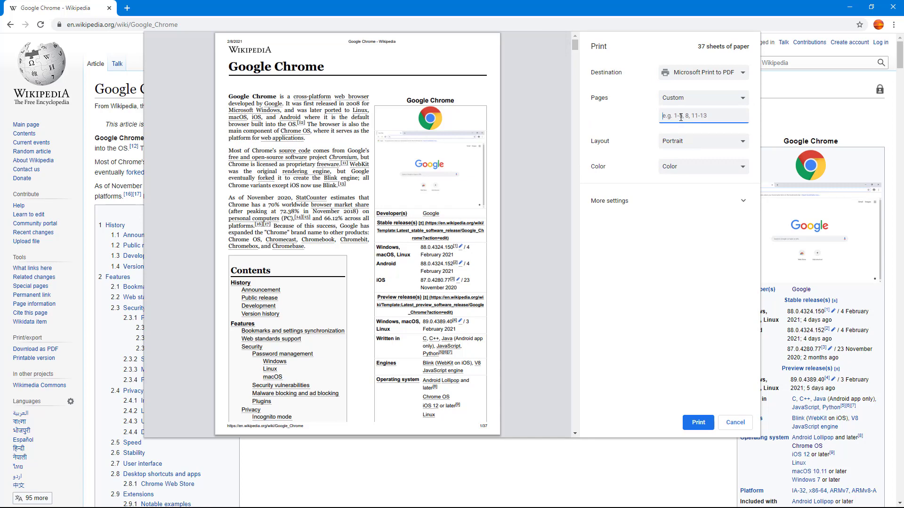
pyautogui.write('2-5')
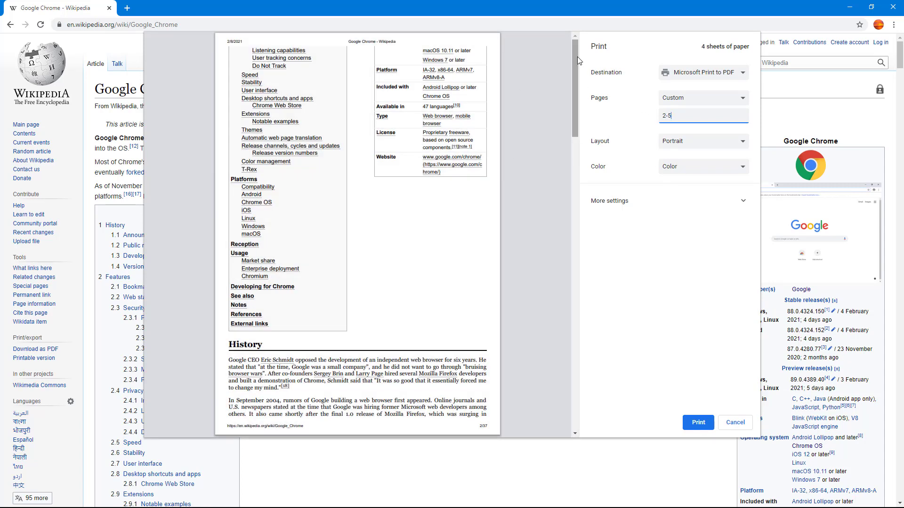
pyautogui.moveTo(575, 56); pyautogui.dragTo(577, 385)
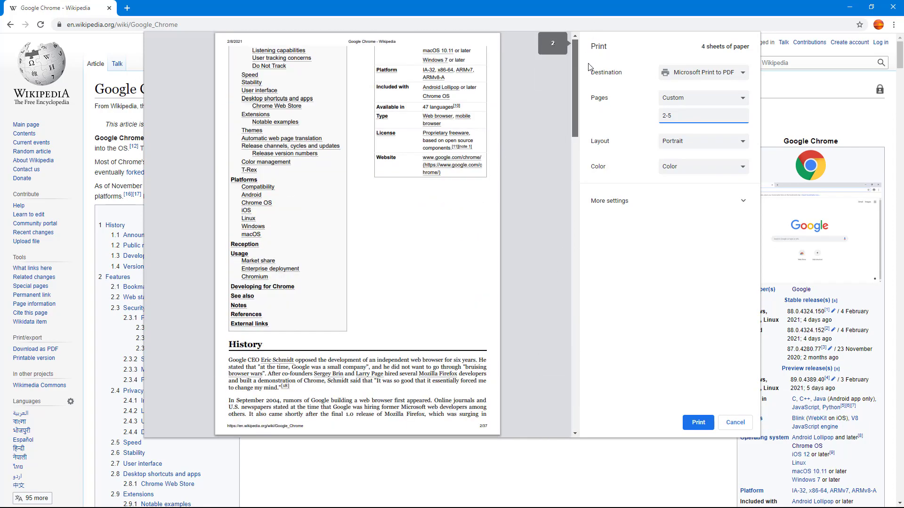
pyautogui.moveTo(671, 115); pyautogui.dragTo(648, 122)
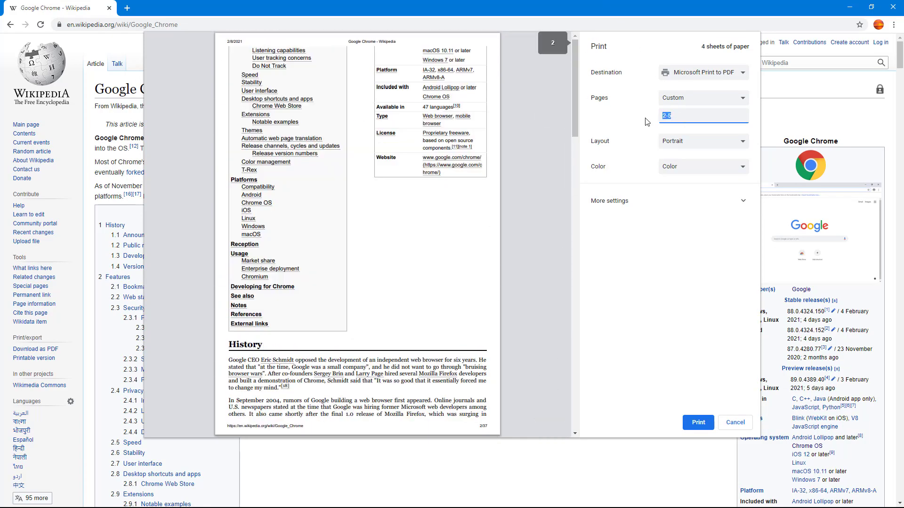
pyautogui.press('BackSpace')
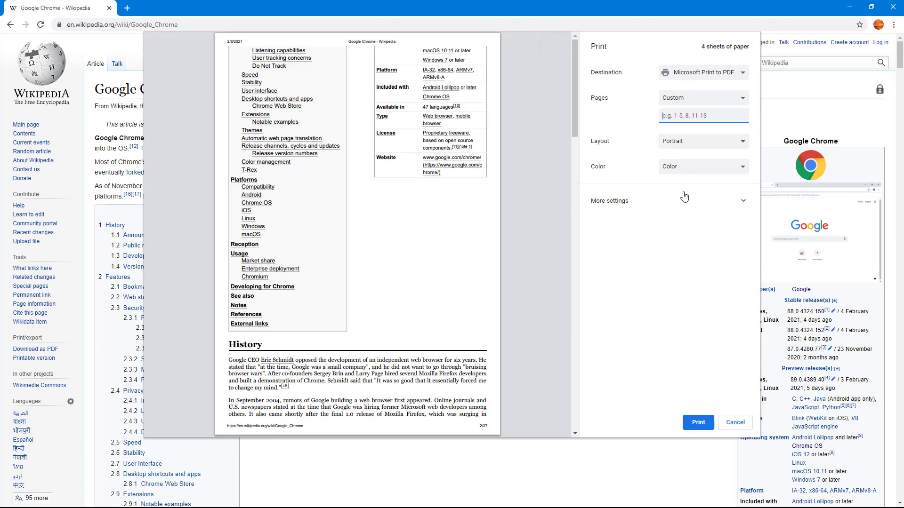
# - Switch the layout to Landscape, scroll the preview, then revert to Portrait
pyautogui.click(690, 148)
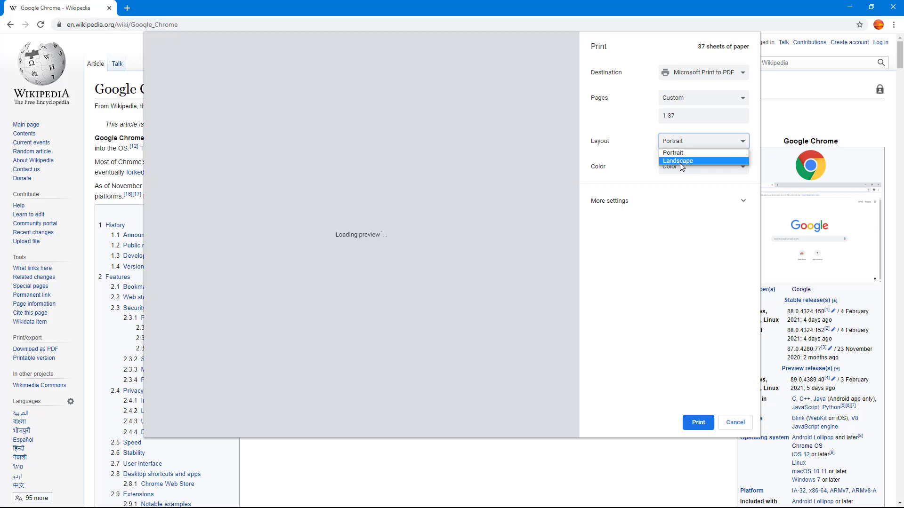
pyautogui.click(680, 162)
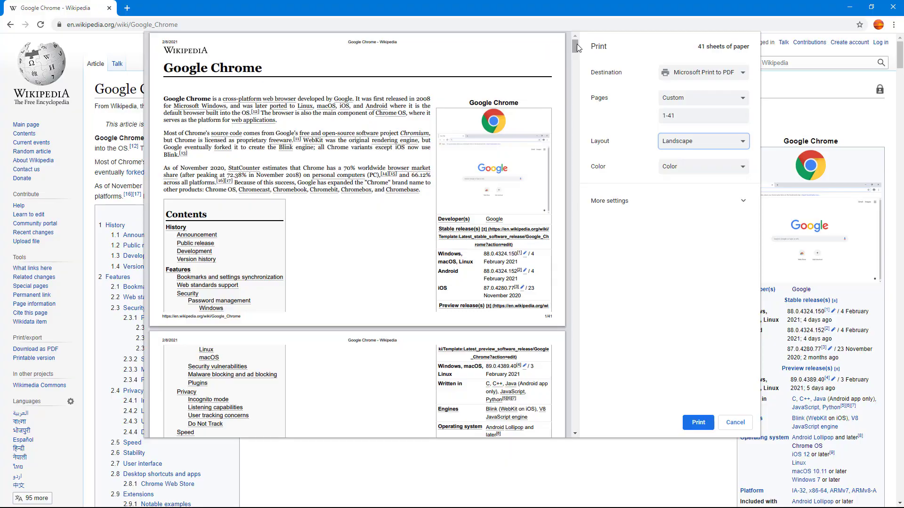
pyautogui.moveTo(575, 47); pyautogui.dragTo(574, 125)
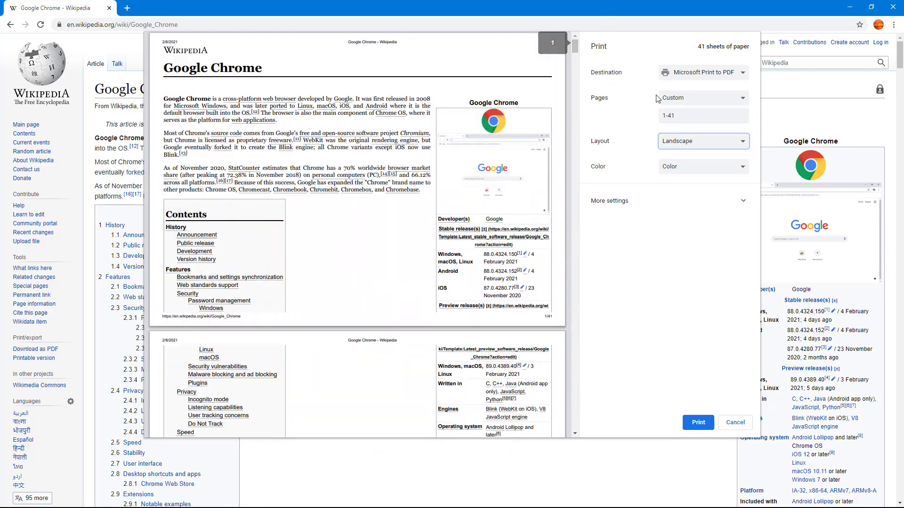
pyautogui.click(682, 145)
pyautogui.click(683, 154)
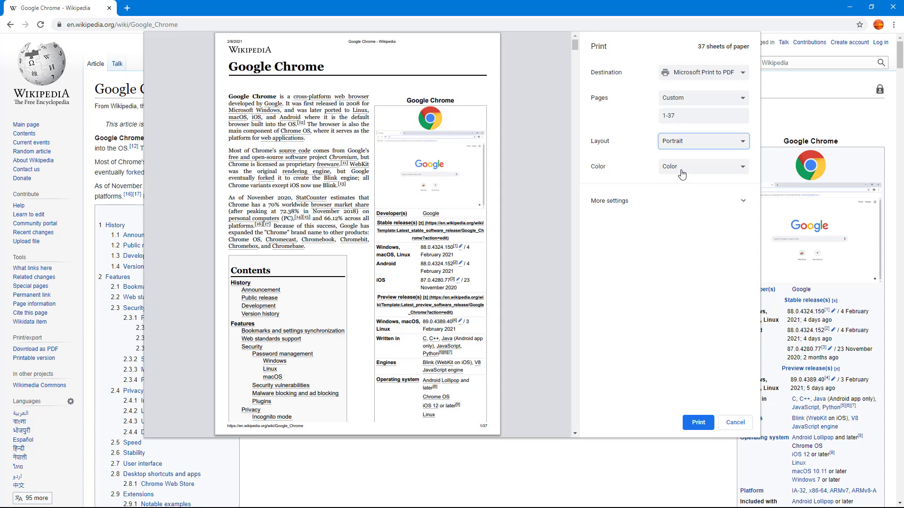
pyautogui.click(682, 174)
pyautogui.click(670, 179)
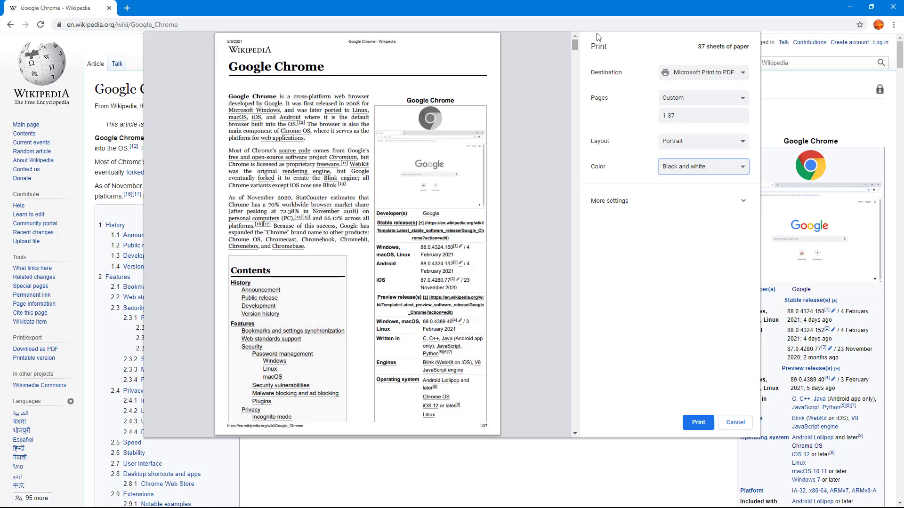
pyautogui.click(682, 163)
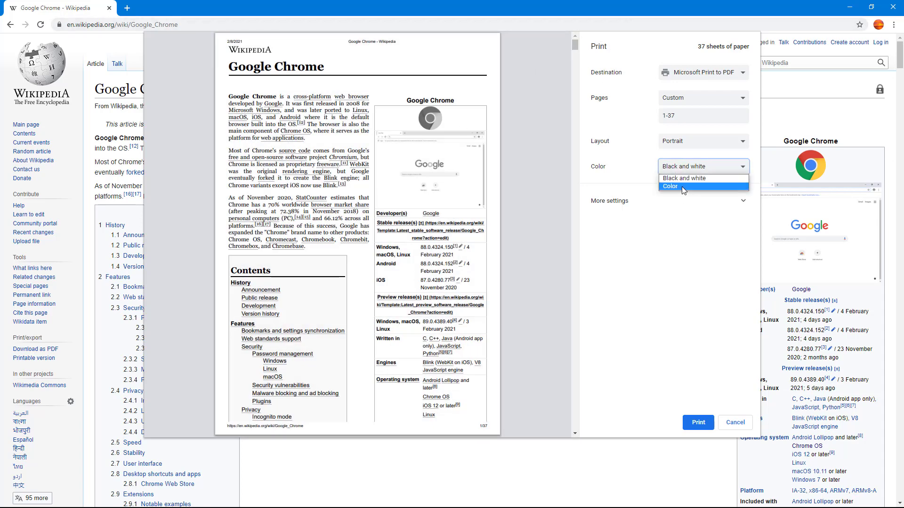
pyautogui.click(682, 187)
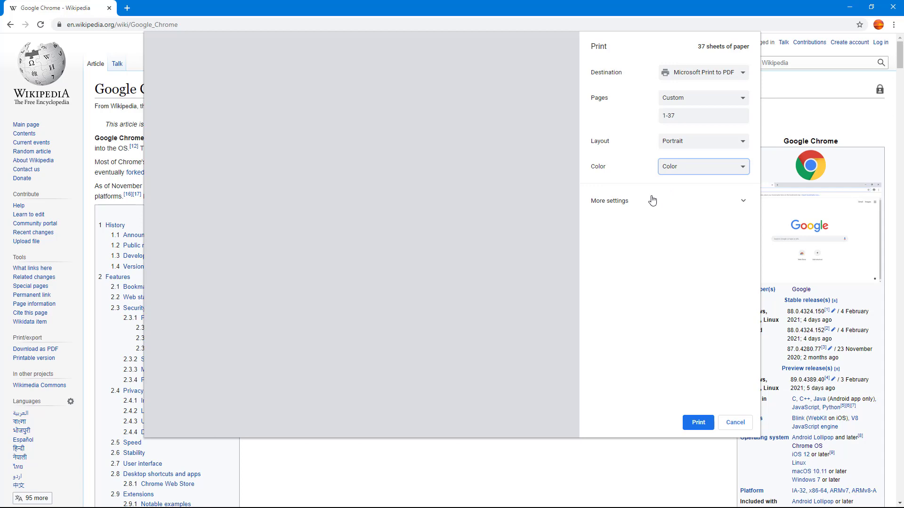
# - Expand More settings and set the paper size to A5
pyautogui.click(652, 201)
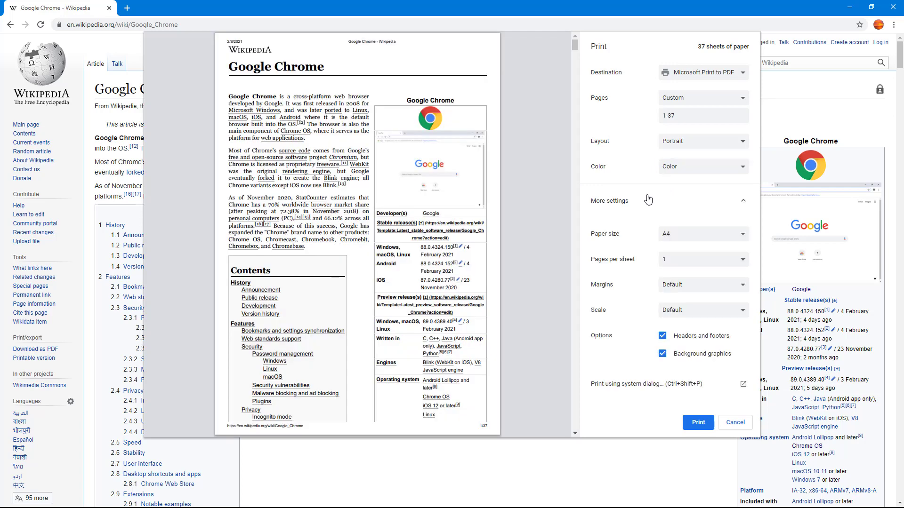
pyautogui.click(690, 241)
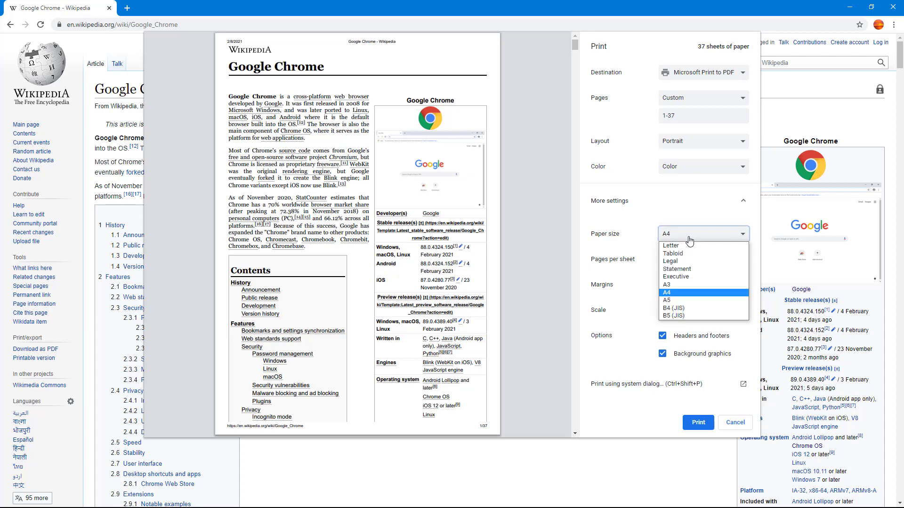
pyautogui.click(683, 306)
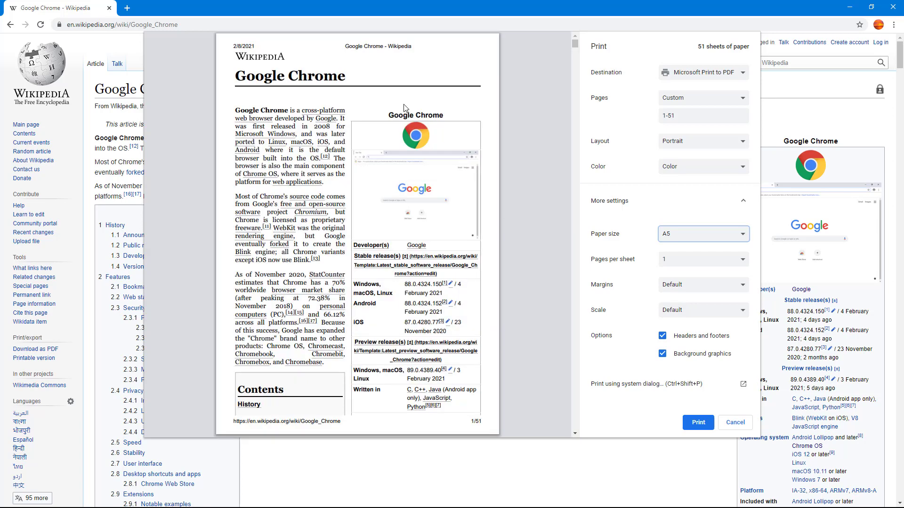
# - Try 2 pages per sheet, then return Pages per sheet to 1
pyautogui.click(745, 260)
pyautogui.click(708, 277)
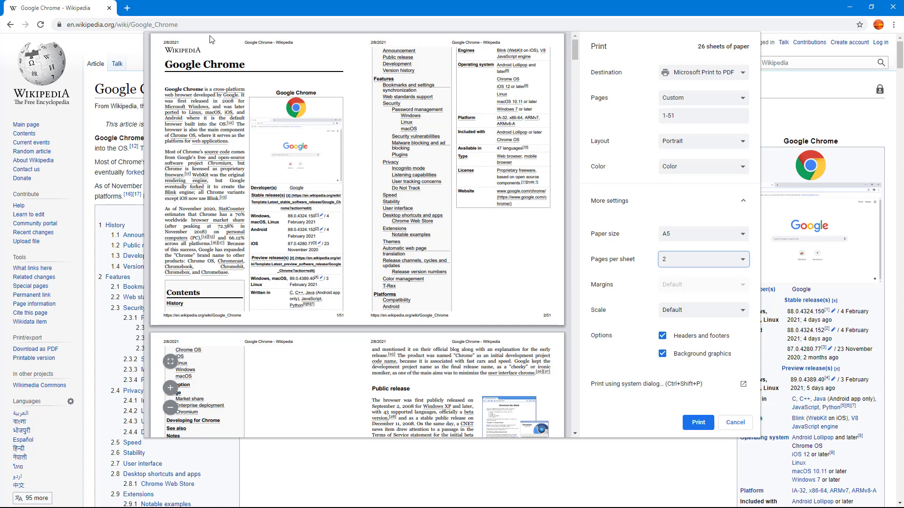
pyautogui.click(684, 262)
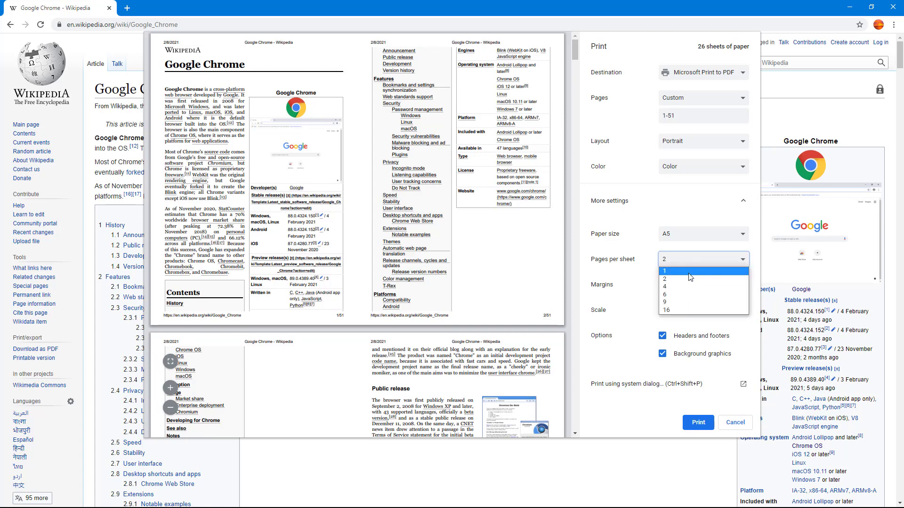
pyautogui.click(687, 276)
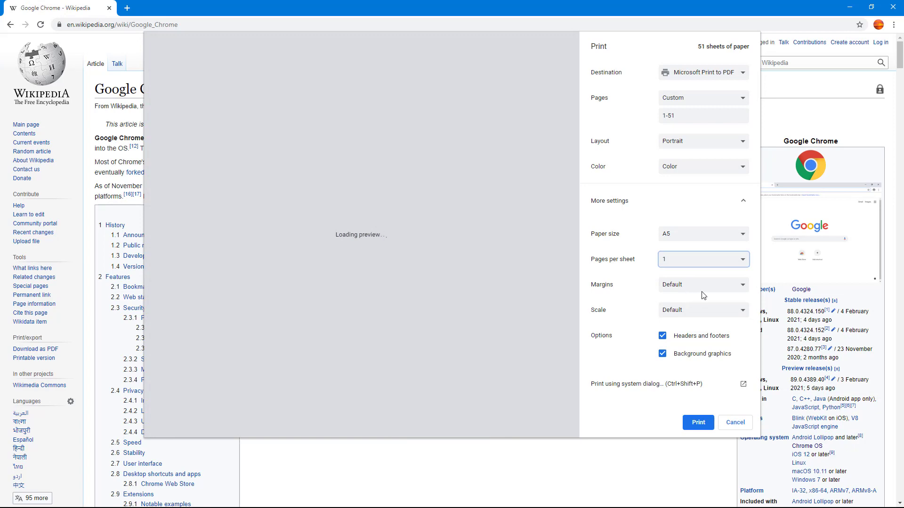
# - Try Minimum margins, then set Margins to None
pyautogui.click(715, 290)
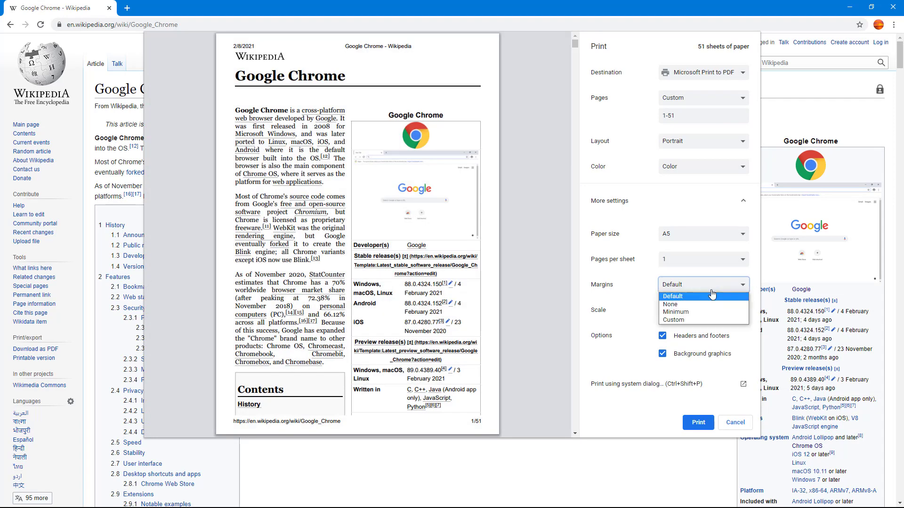
pyautogui.press('Escape')
pyautogui.press('Down')
pyautogui.press('Down')
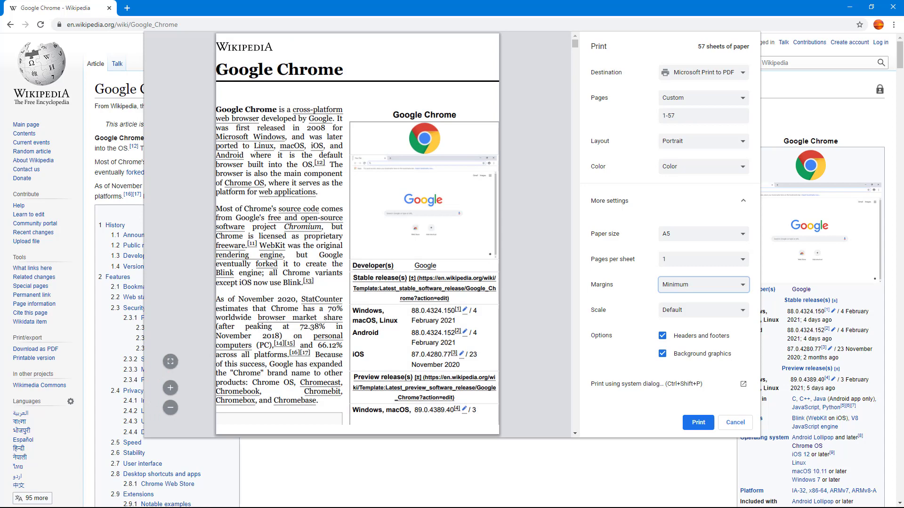
pyautogui.click(683, 285)
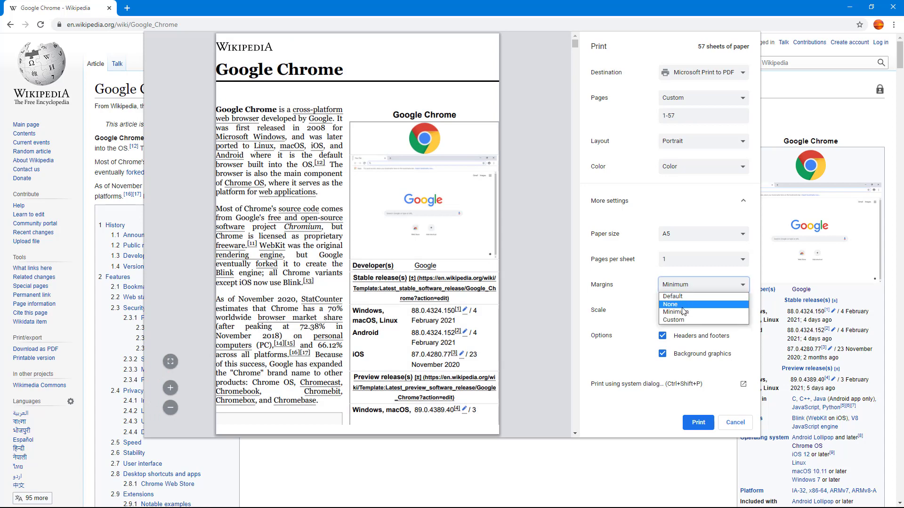
pyautogui.click(677, 304)
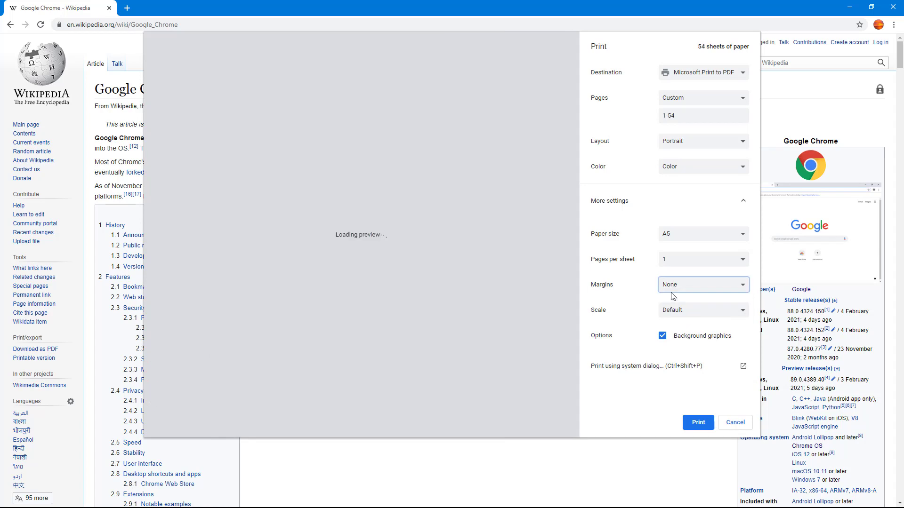
# - Set Scale to Custom with a value of 25, reducing the printout to 6 sheets
pyautogui.click(693, 310)
pyautogui.click(685, 332)
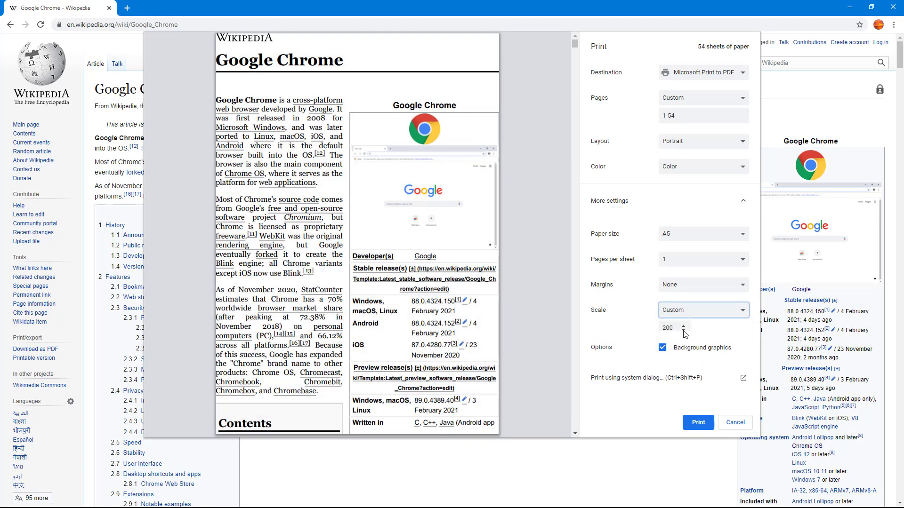
pyautogui.click(684, 332)
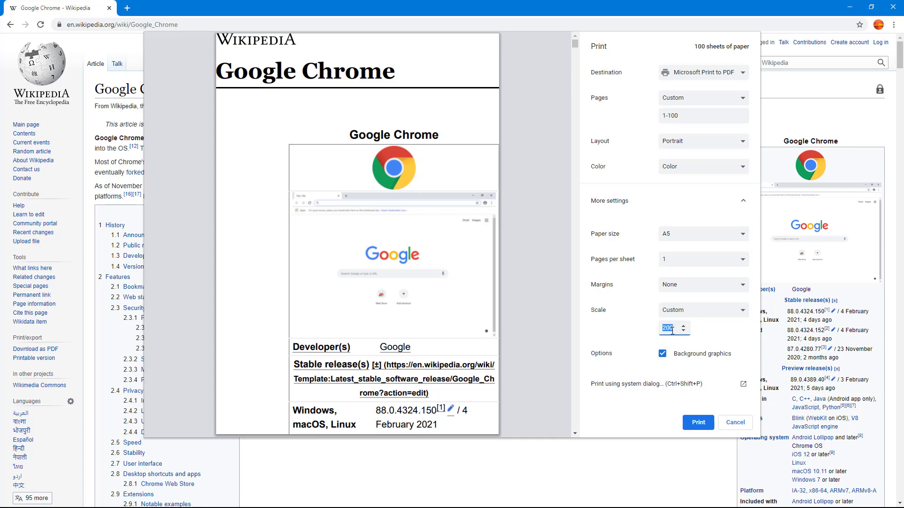
pyautogui.write('25')
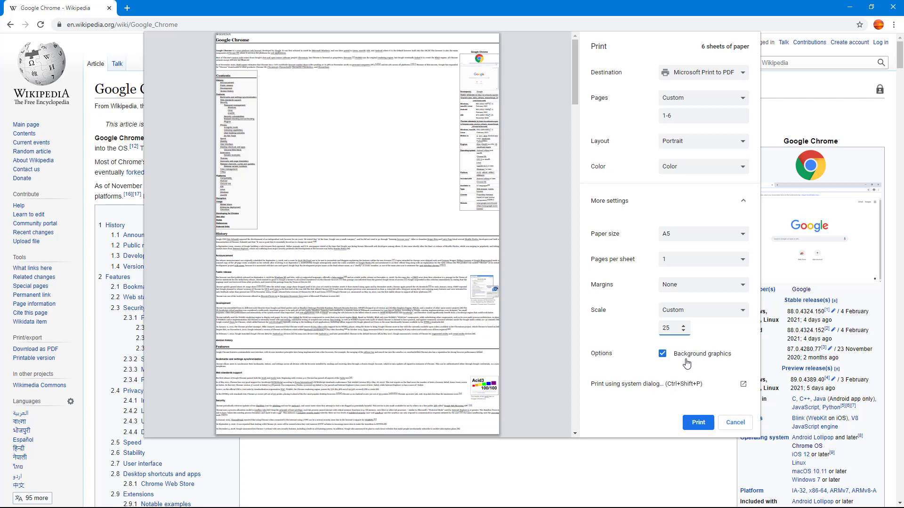
pyautogui.click(663, 354)
# - Set the paper size to A4 and the scale back to 100
pyautogui.click(689, 236)
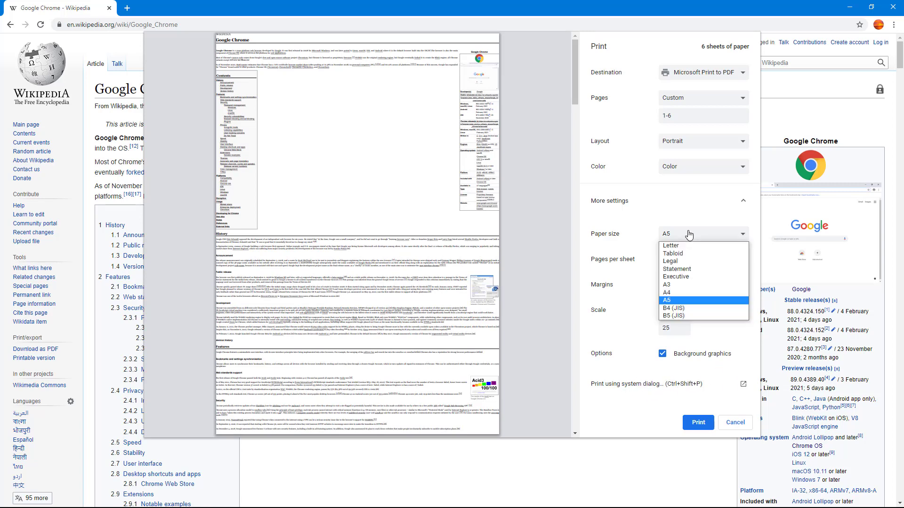
pyautogui.click(683, 293)
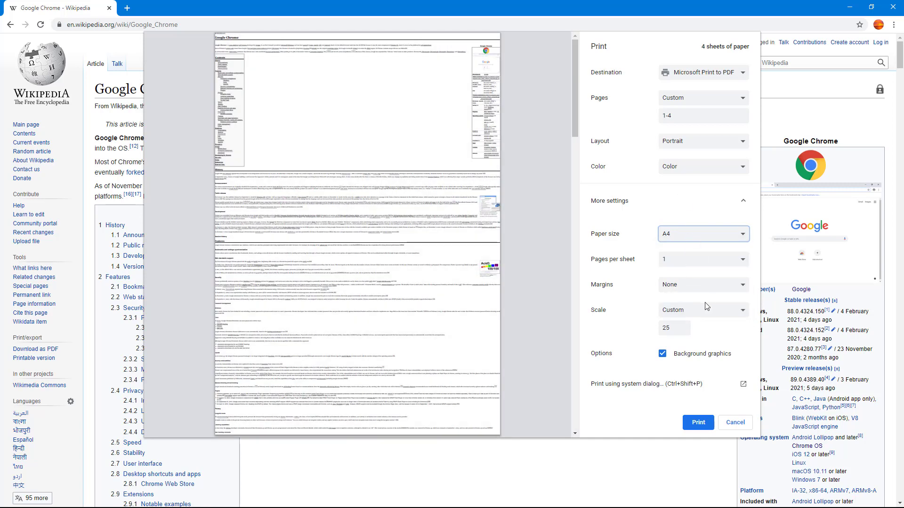
pyautogui.moveTo(676, 327); pyautogui.dragTo(662, 329)
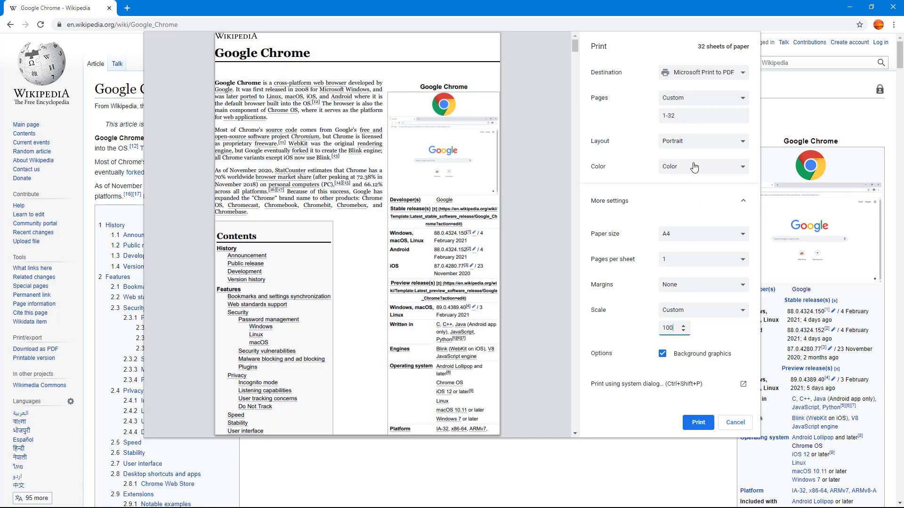
# - Print in black and white and change the page range to 1-5
pyautogui.click(693, 167)
pyautogui.click(692, 183)
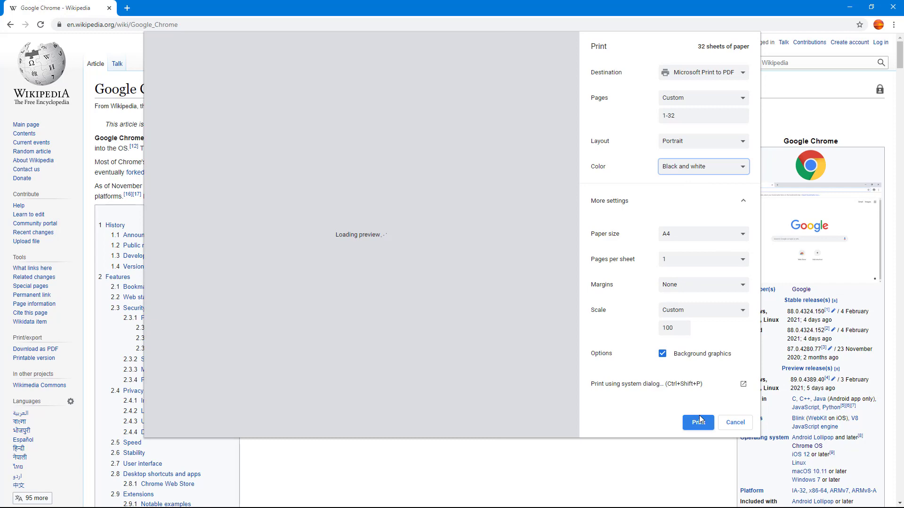
pyautogui.click(670, 116)
pyautogui.doubleClick(669, 116)
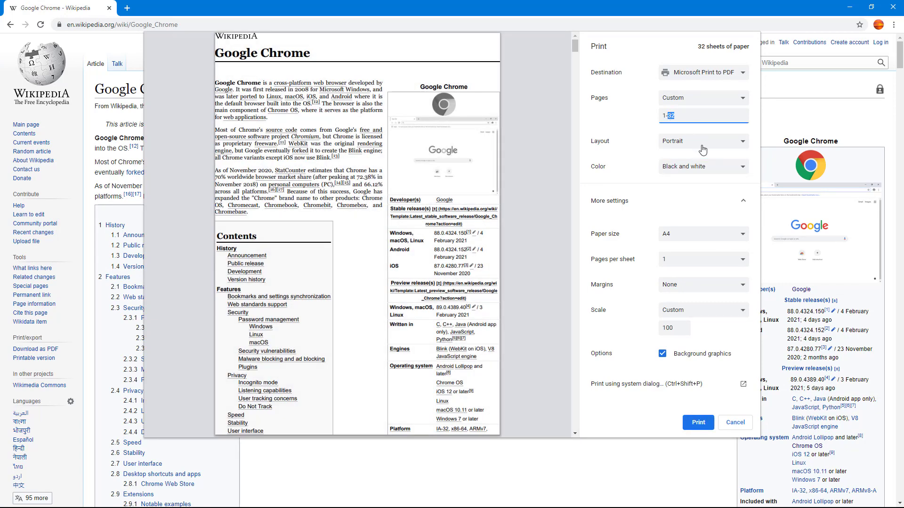
pyautogui.write('5')
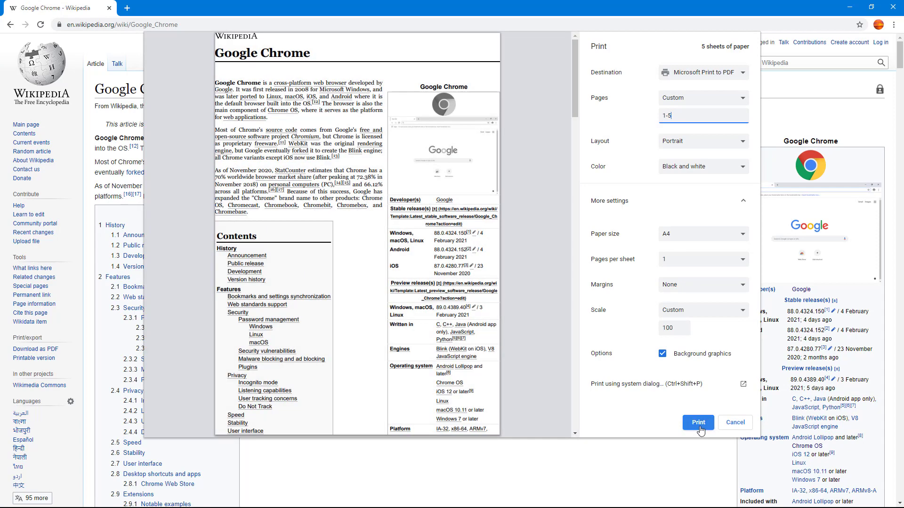
# - Print to PDF, choosing the Desktop as location and naming the file 'test print'
pyautogui.click(702, 425)
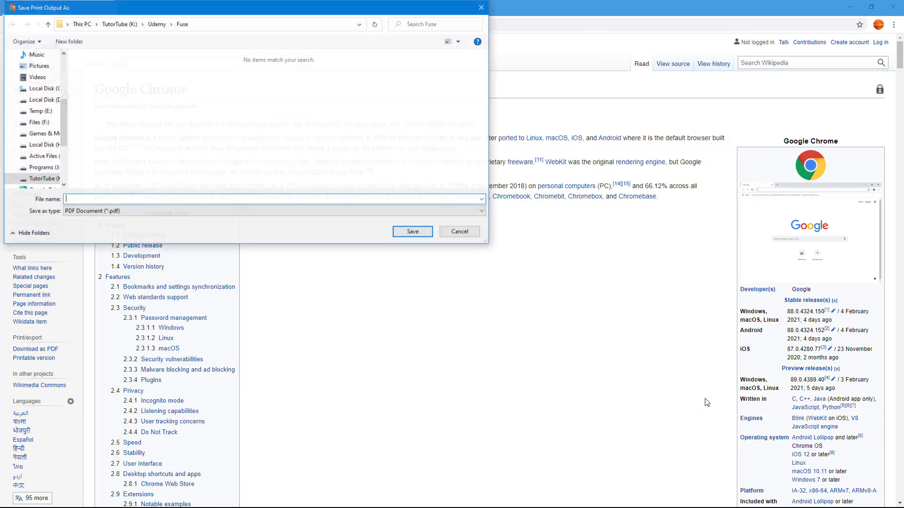
pyautogui.moveTo(64, 108); pyautogui.dragTo(64, 66)
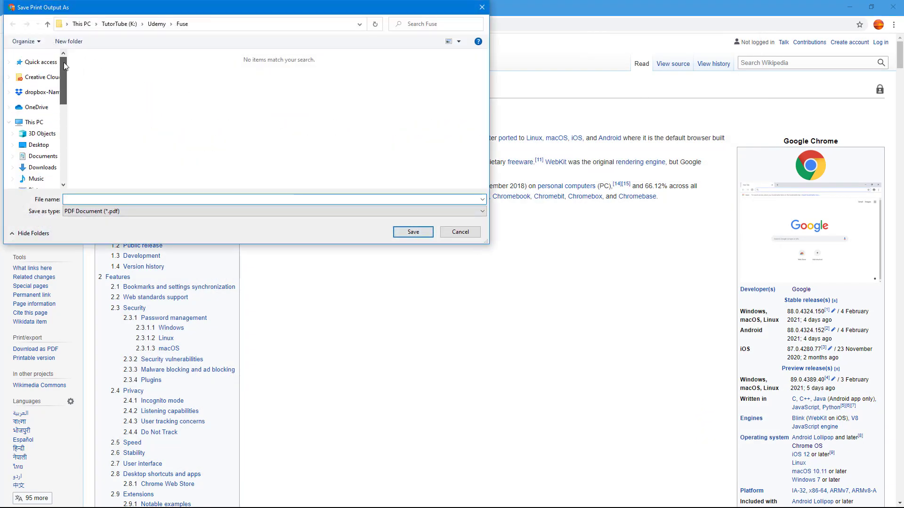
pyautogui.click(38, 145)
pyautogui.click(129, 201)
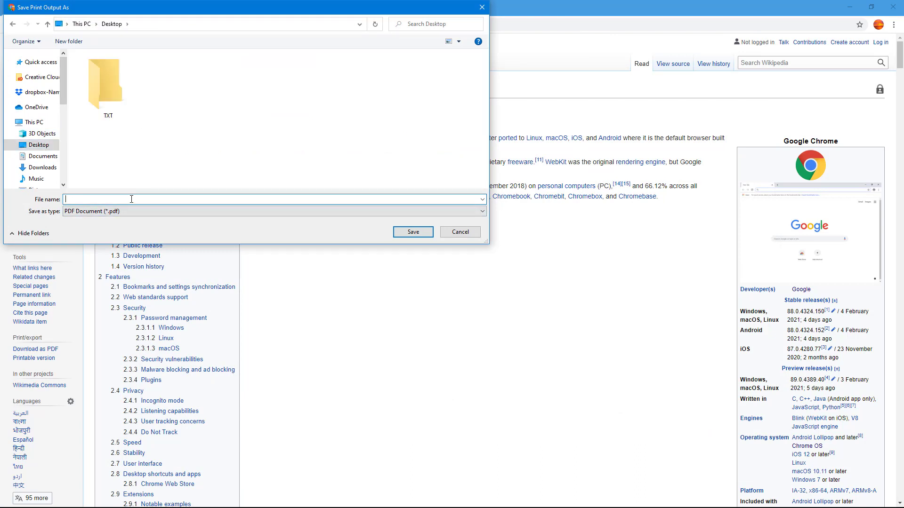
pyautogui.write('test print')
# - Save the PDF, then drag test print.pdf from the desktop onto Chrome's tab strip
pyautogui.click(410, 234)
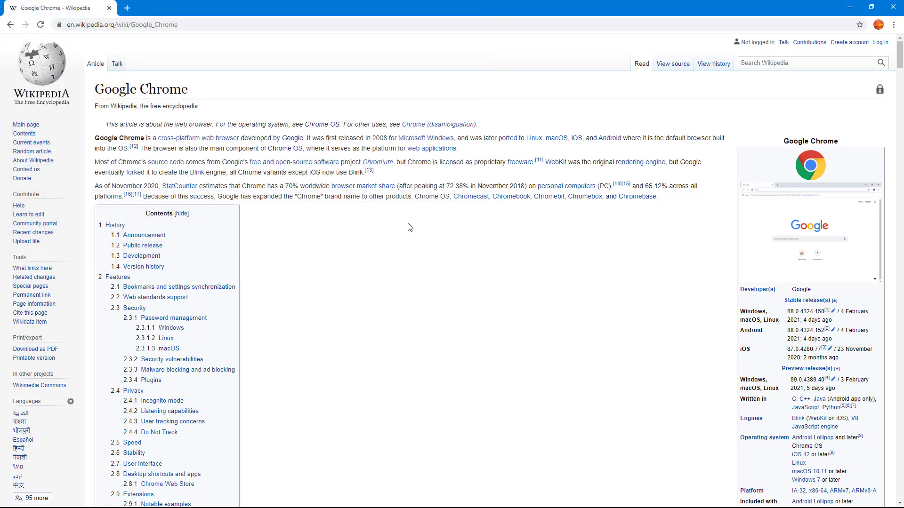
pyautogui.doubleClick(450, 4)
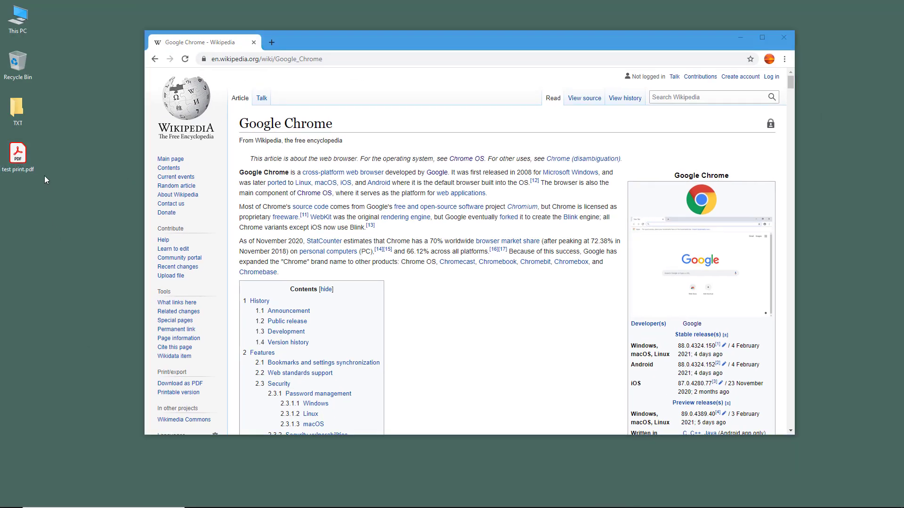
pyautogui.rightClick(25, 157)
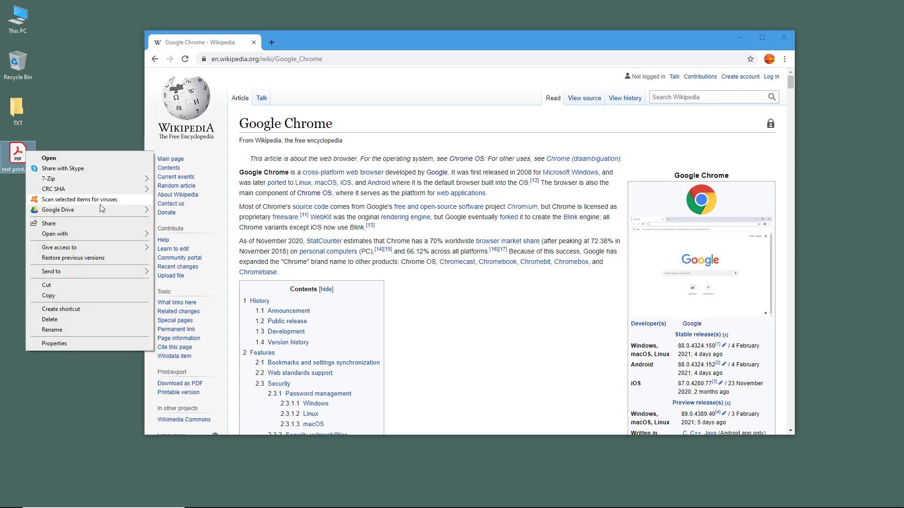
pyautogui.moveTo(14, 154); pyautogui.dragTo(278, 43)
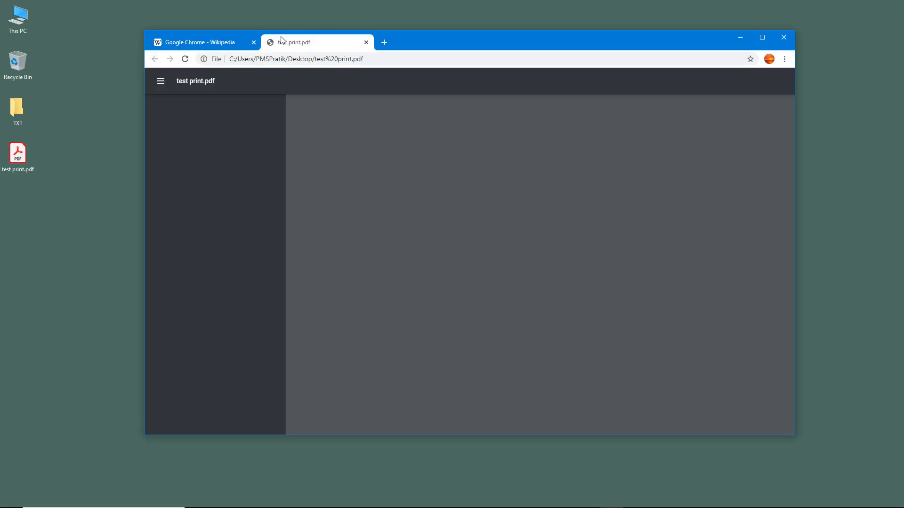
# - Step through PDF pages 2 to 5 via thumbnails, then switch back to the Google Chrome - Wikipedia tab
pyautogui.click(235, 229)
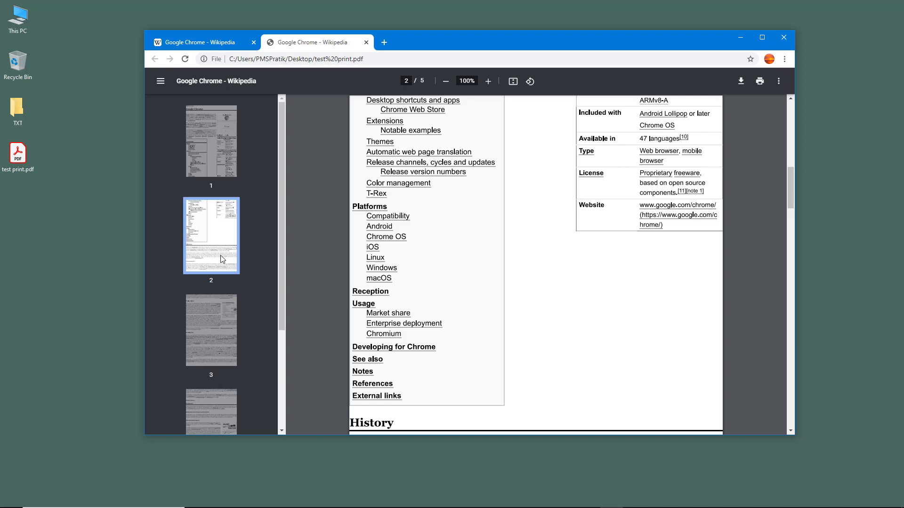
pyautogui.click(219, 334)
pyautogui.scroll(-3, 223, 342)
pyautogui.click(216, 294)
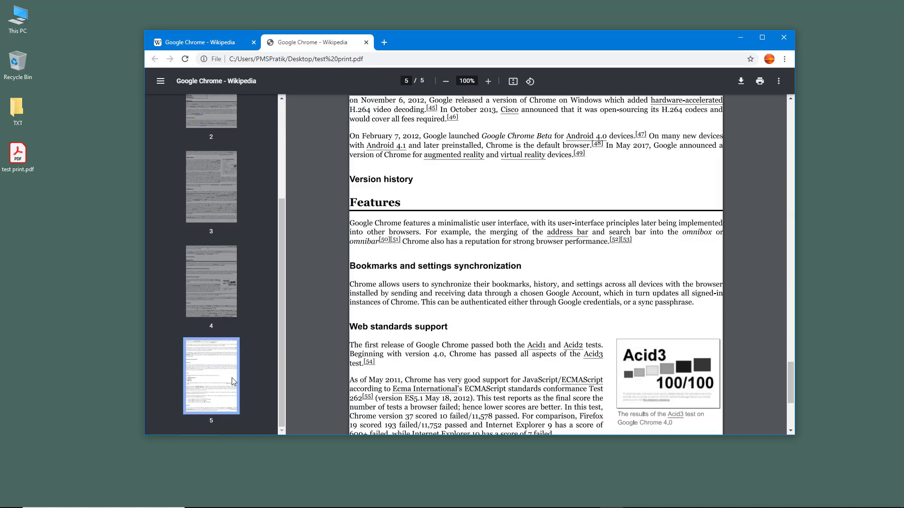
pyautogui.click(229, 376)
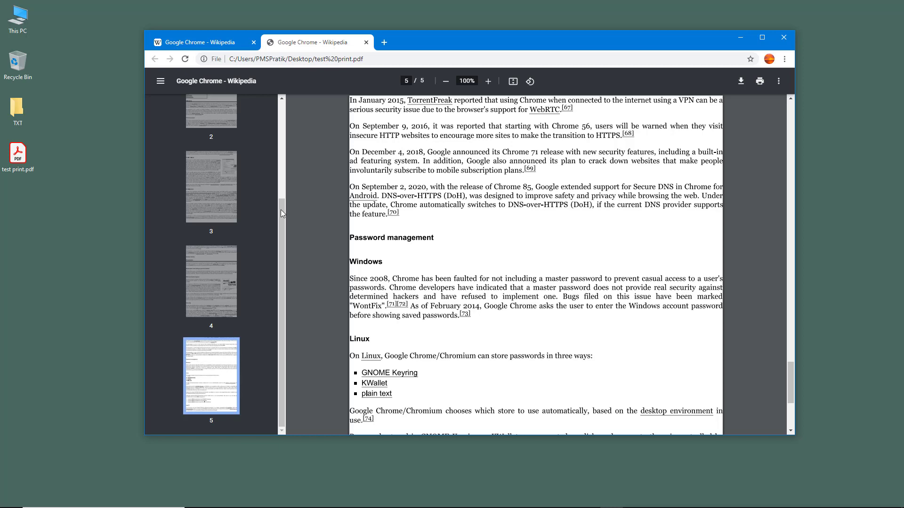
pyautogui.click(218, 37)
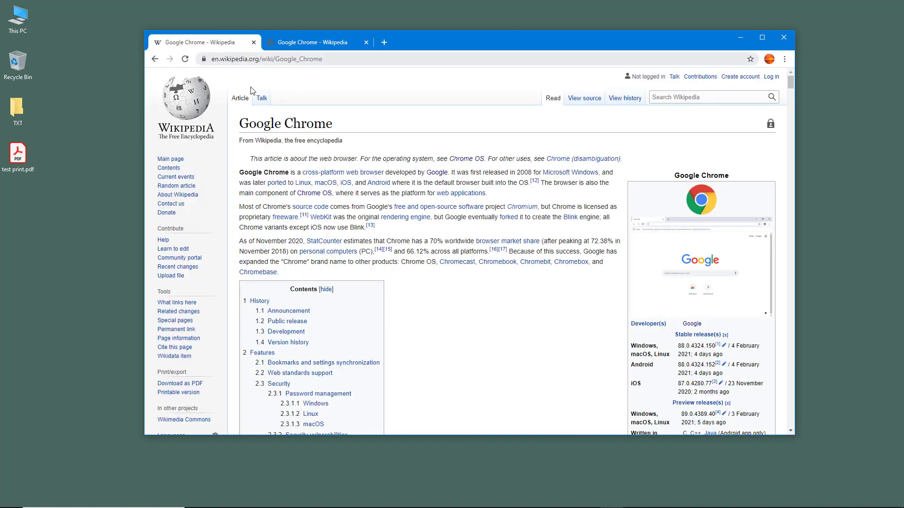